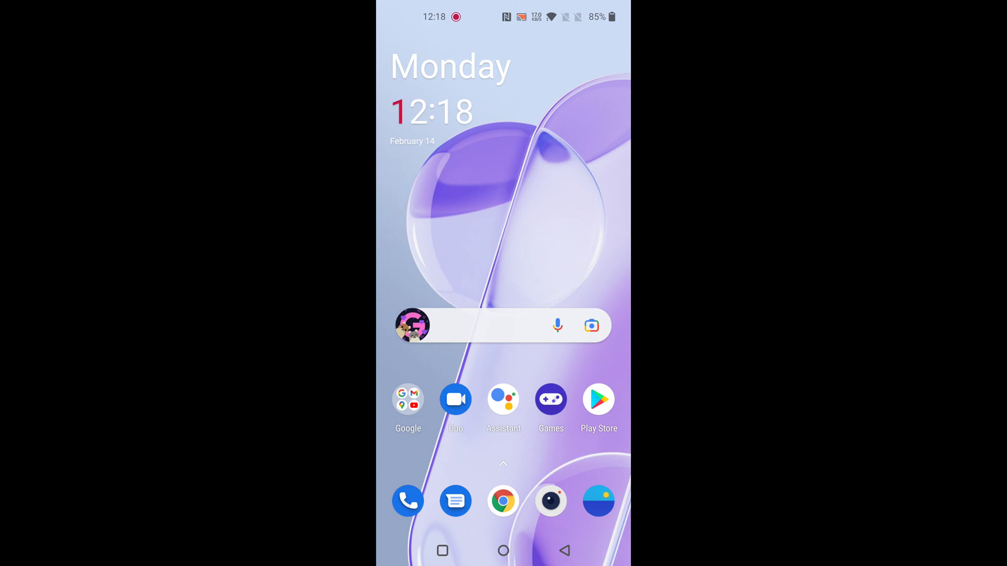
- Pull down the full quick-settings panel from the top of the home screen
{"action": "left_click_drag", "start_coordinate": [504, 4], "coordinate": [503, 472]}
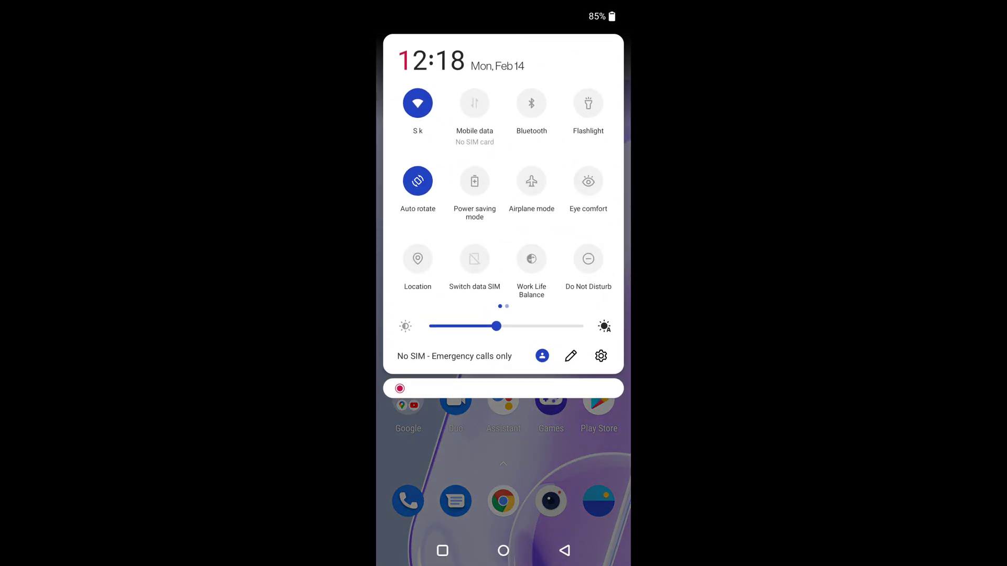
- Enter Settings from the quick panel and go to Privacy > App lock
{"action": "left_click", "coordinate": [601, 356]}
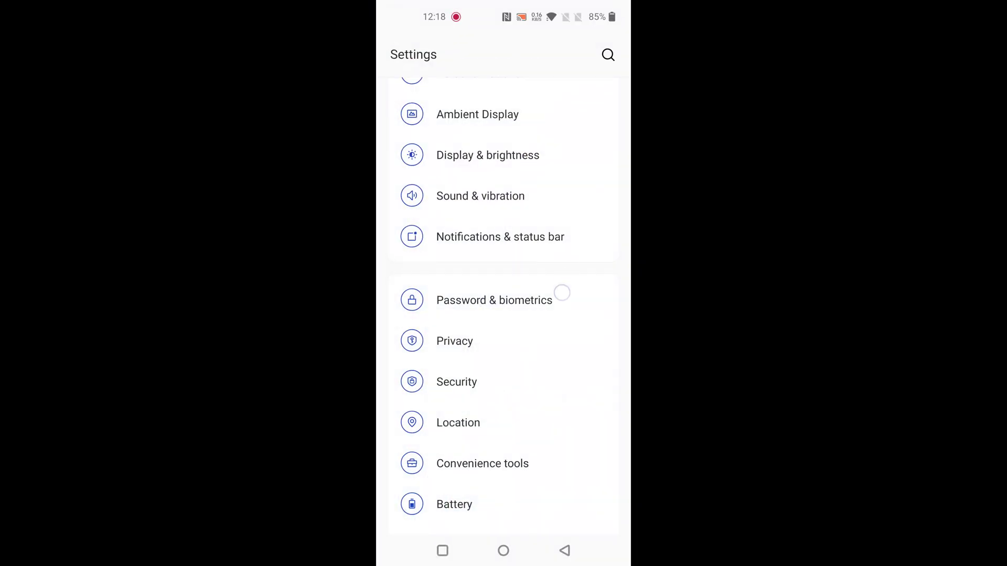
{"action": "scroll", "coordinate": [562, 294], "scroll_direction": "up", "scroll_amount": 2}
{"action": "scroll", "coordinate": [598, 299], "scroll_direction": "down", "scroll_amount": 3}
{"action": "left_click", "coordinate": [555, 371]}
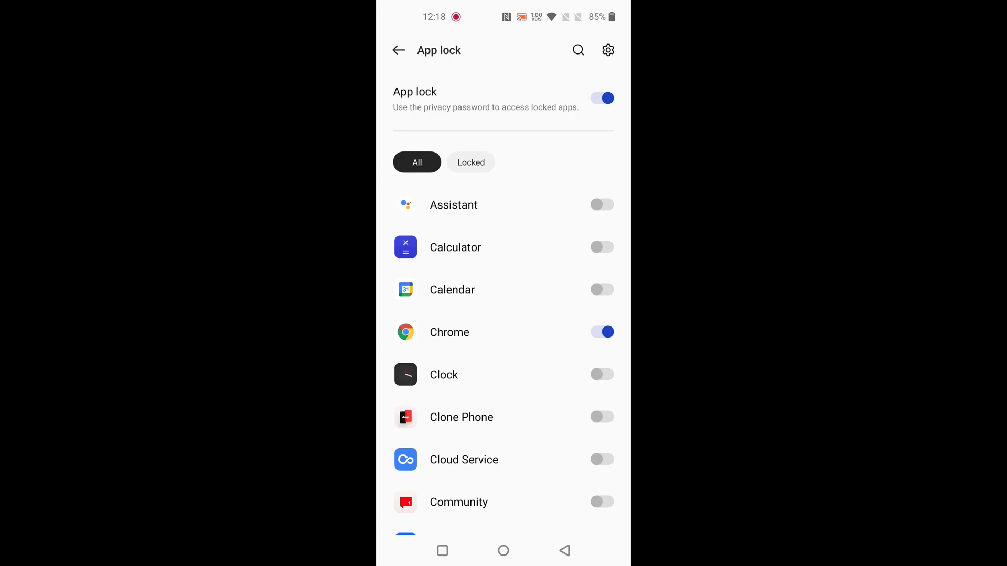
- Unlock Chrome, briefly toggle Assistant and Calculator, leaving every app unlocked
{"action": "left_click", "coordinate": [602, 332]}
{"action": "left_click", "coordinate": [601, 205]}
{"action": "left_click", "coordinate": [602, 247]}
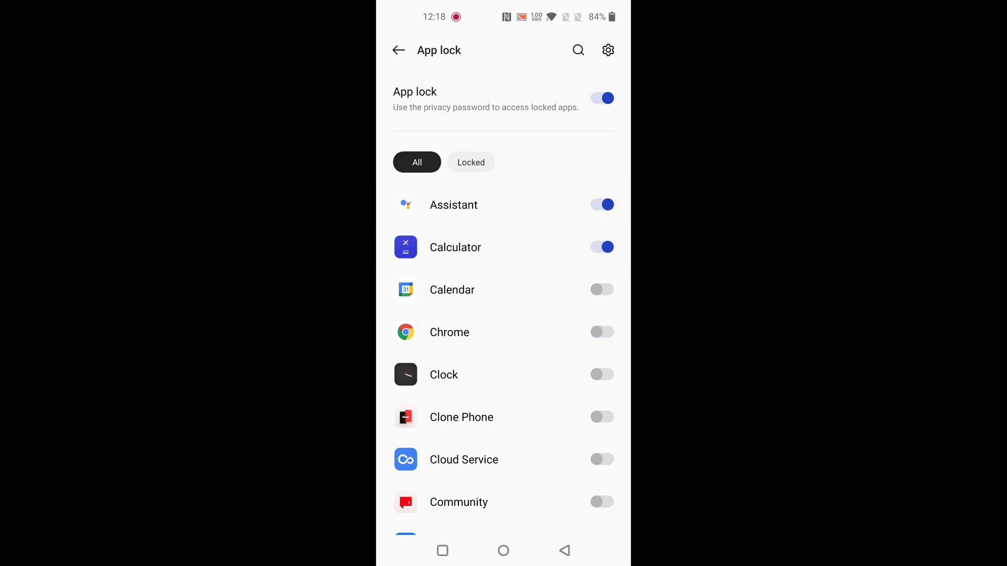
{"action": "left_click", "coordinate": [602, 204]}
- Keep 'Lock app when' on screen lock and disable Face, leaving fingerprint unlock only
{"action": "left_click", "coordinate": [609, 50]}
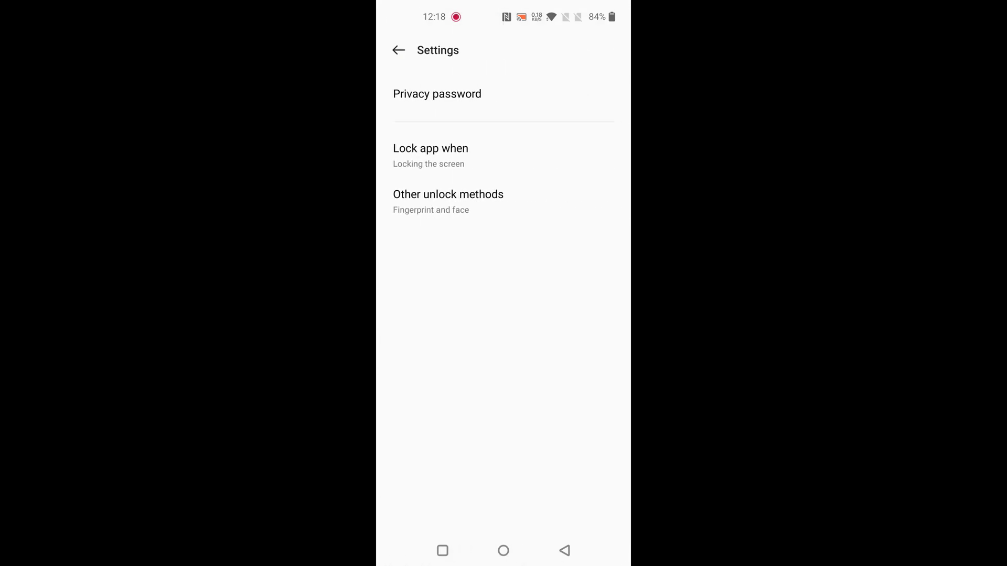
{"action": "left_click", "coordinate": [537, 153]}
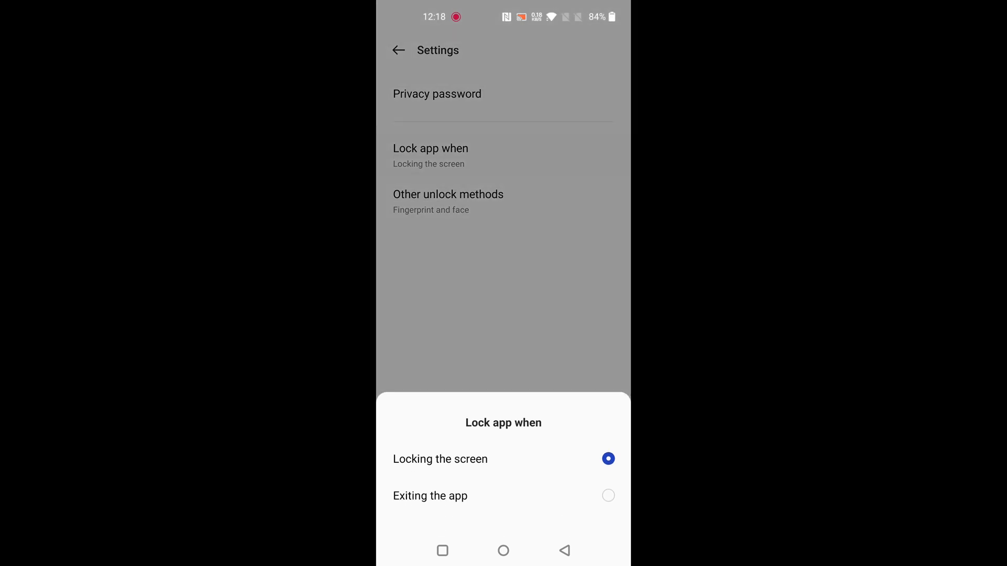
{"action": "left_click", "coordinate": [582, 288]}
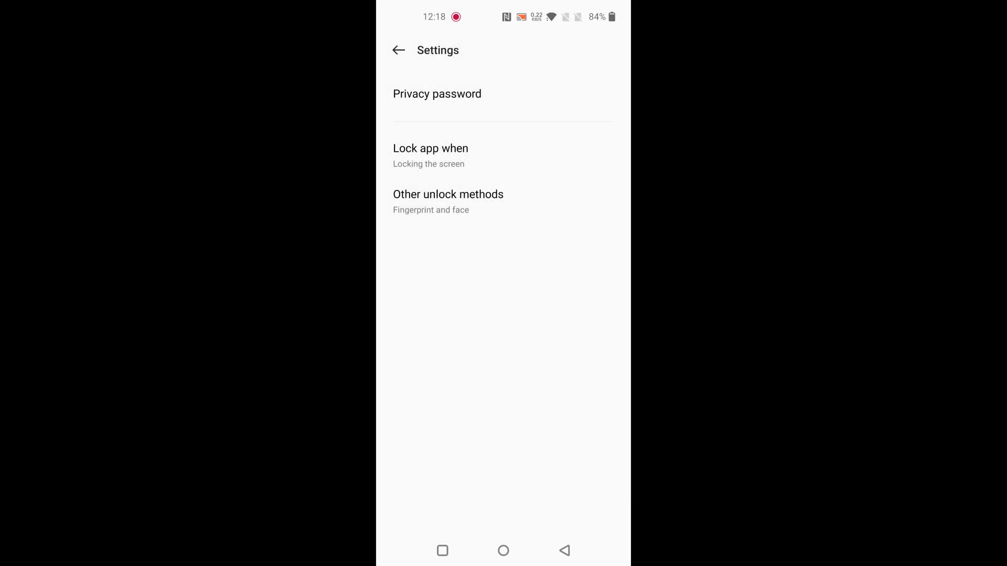
{"action": "left_click", "coordinate": [449, 202]}
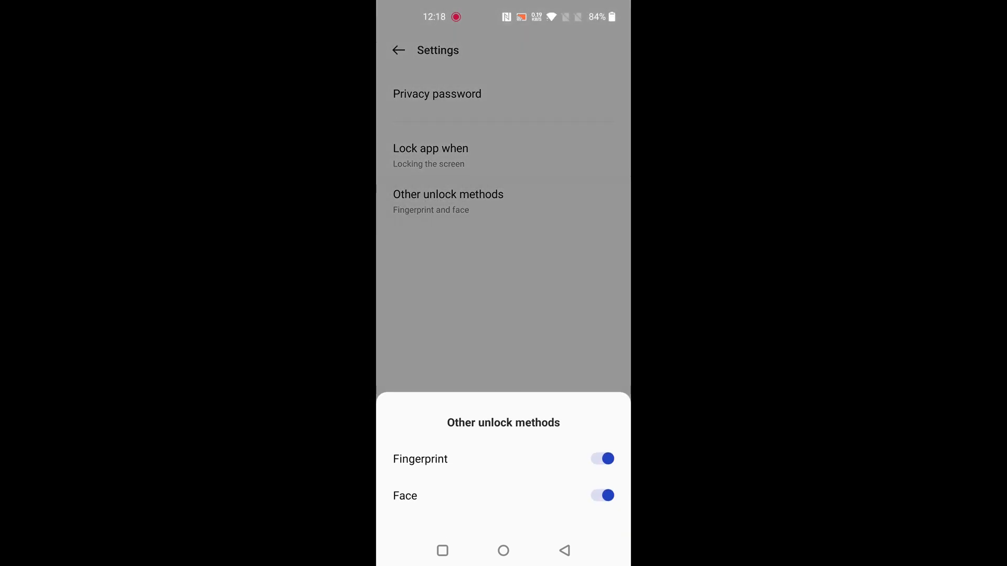
{"action": "left_click", "coordinate": [604, 495]}
- Back in the App lock list, lock Chrome and return to the home screen
{"action": "left_click", "coordinate": [564, 551]}
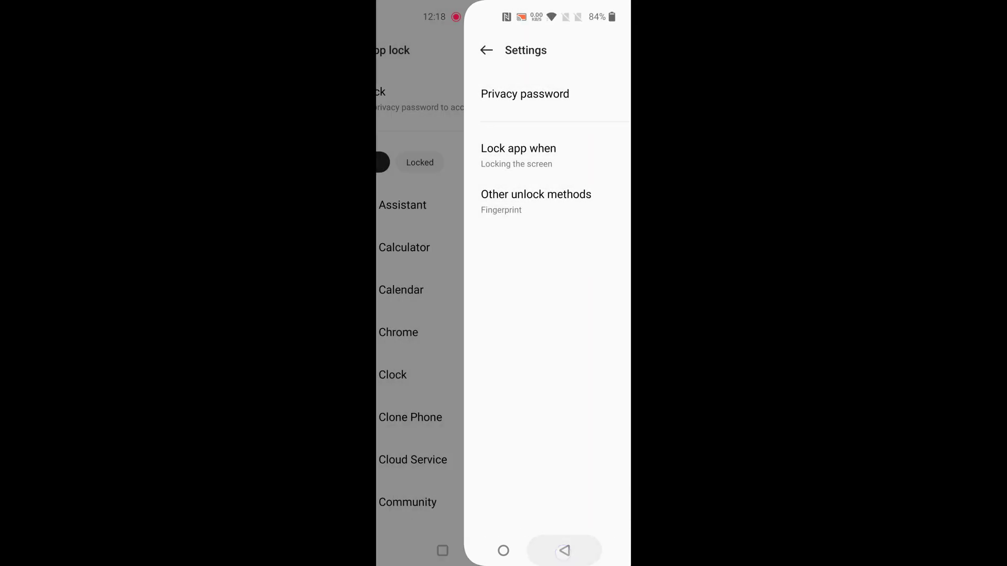
{"action": "scroll", "coordinate": [578, 399], "scroll_direction": "down", "scroll_amount": 2}
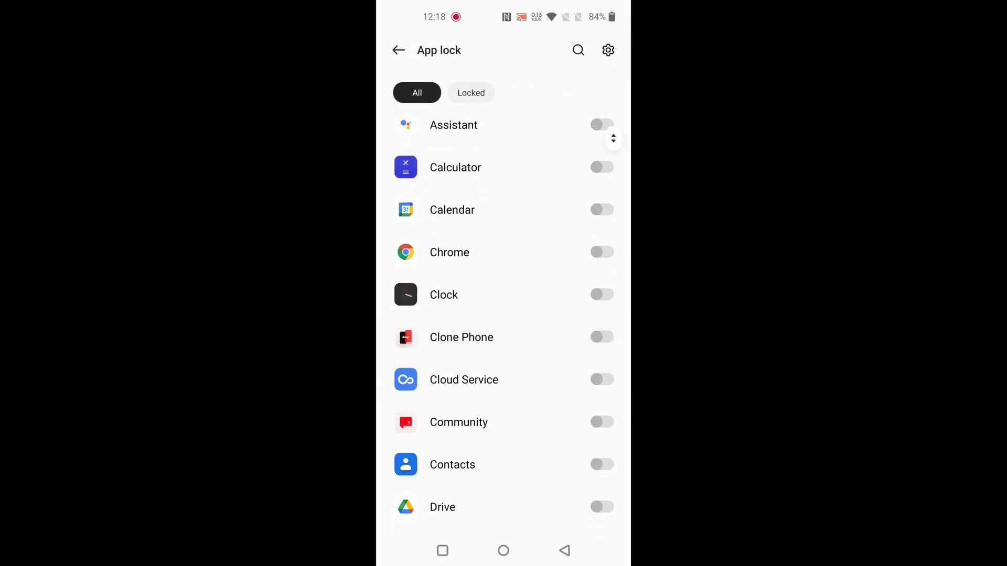
{"action": "left_click", "coordinate": [601, 252]}
{"action": "left_click", "coordinate": [504, 551]}
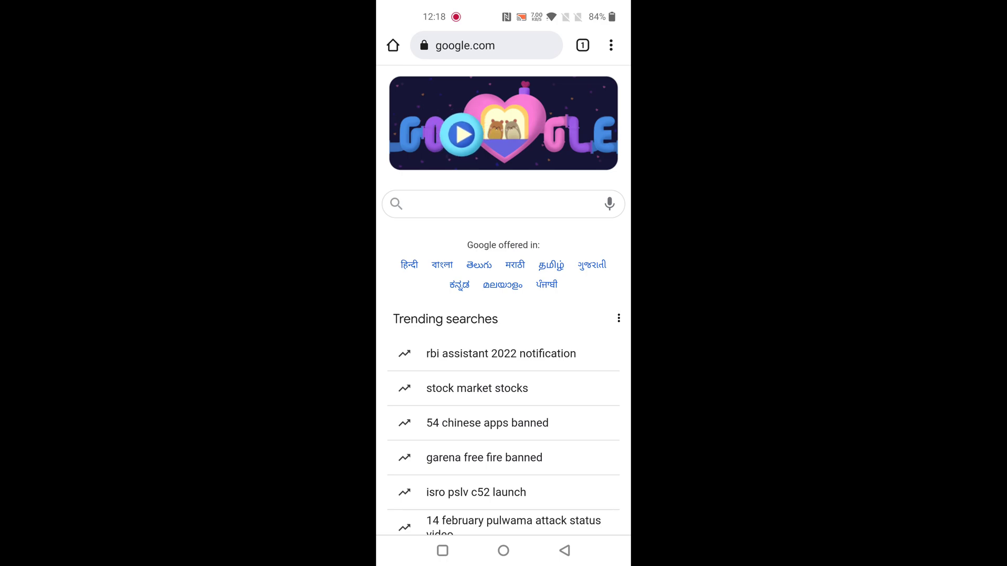
- Bring up the recent-apps overview from Chrome's Google homepage
{"action": "left_click", "coordinate": [442, 551]}
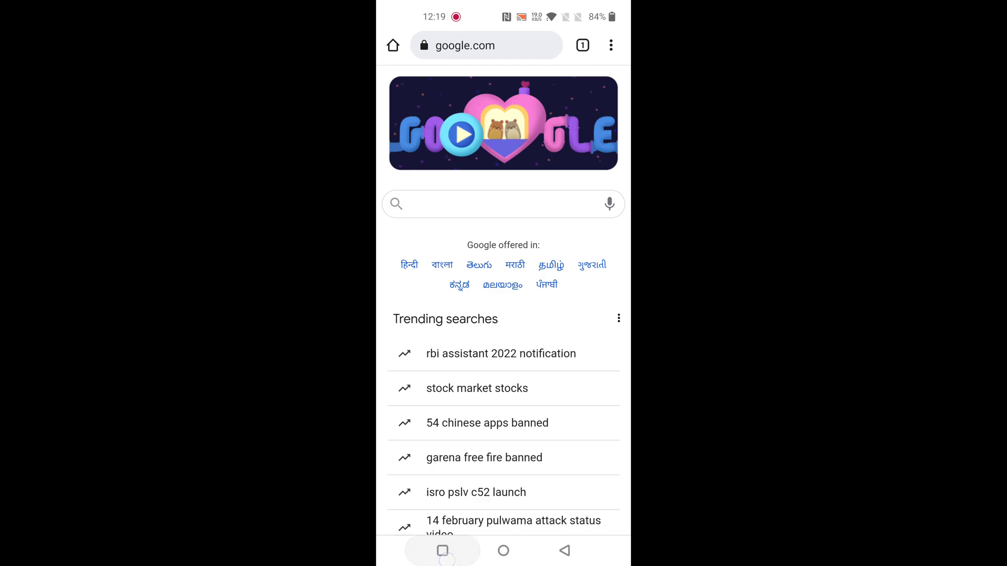
- Switch to Settings via Recents and remove Chrome's app lock
{"action": "left_click_drag", "start_coordinate": [472, 315], "coordinate": [599, 314]}
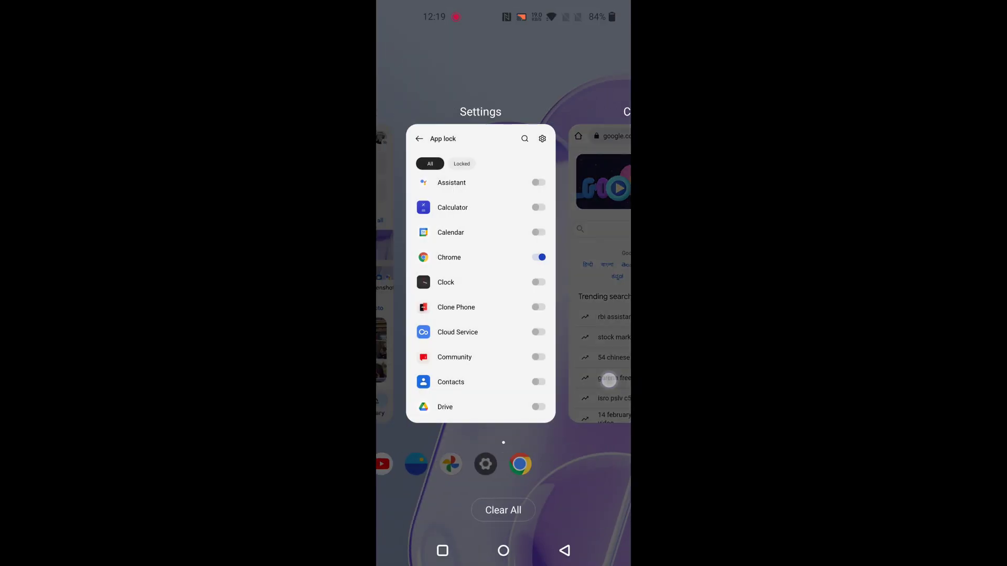
{"action": "left_click", "coordinate": [504, 299]}
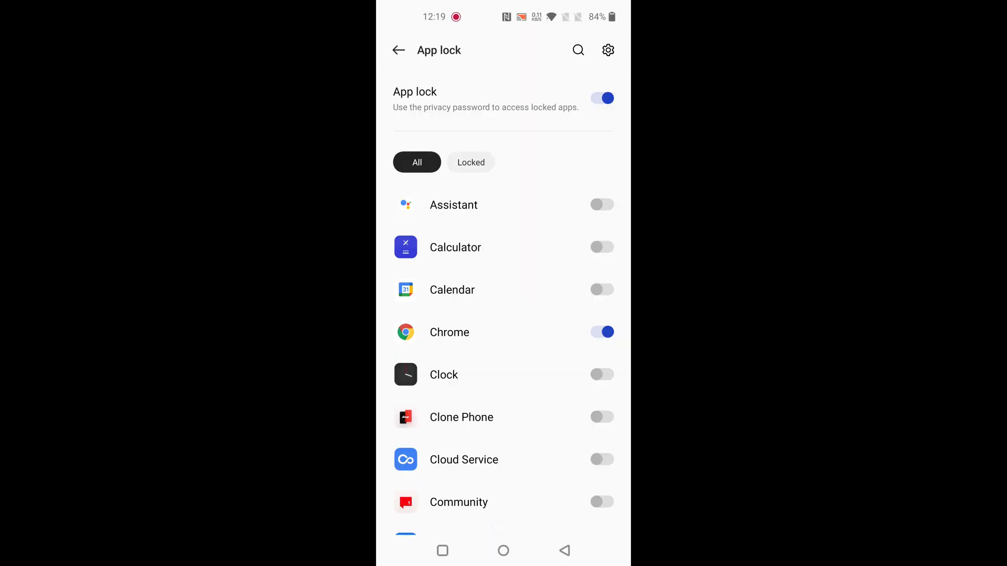
{"action": "left_click", "coordinate": [602, 333]}
- Back out to Privacy and return to the home screen
{"action": "left_click", "coordinate": [564, 551]}
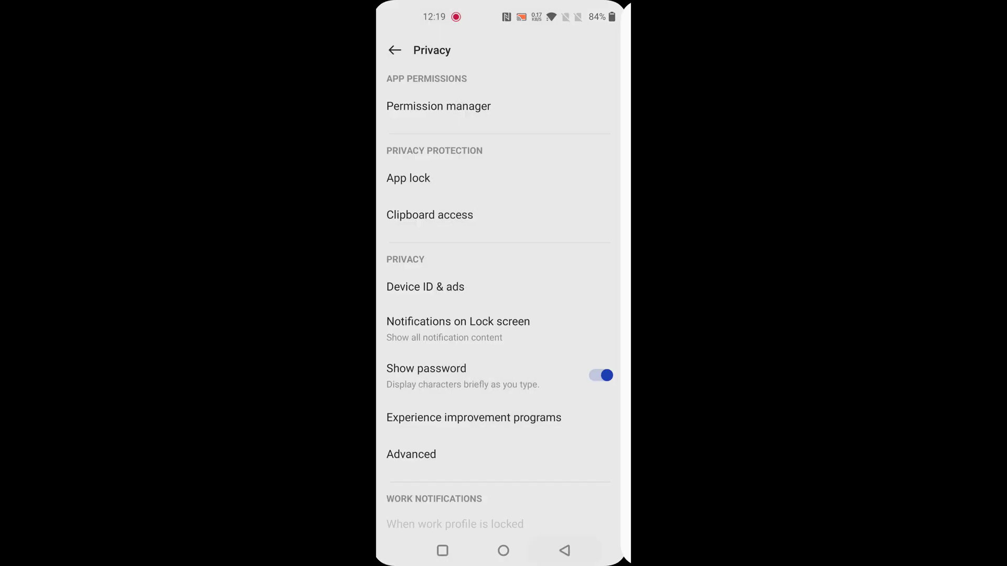
{"action": "left_click", "coordinate": [503, 551]}
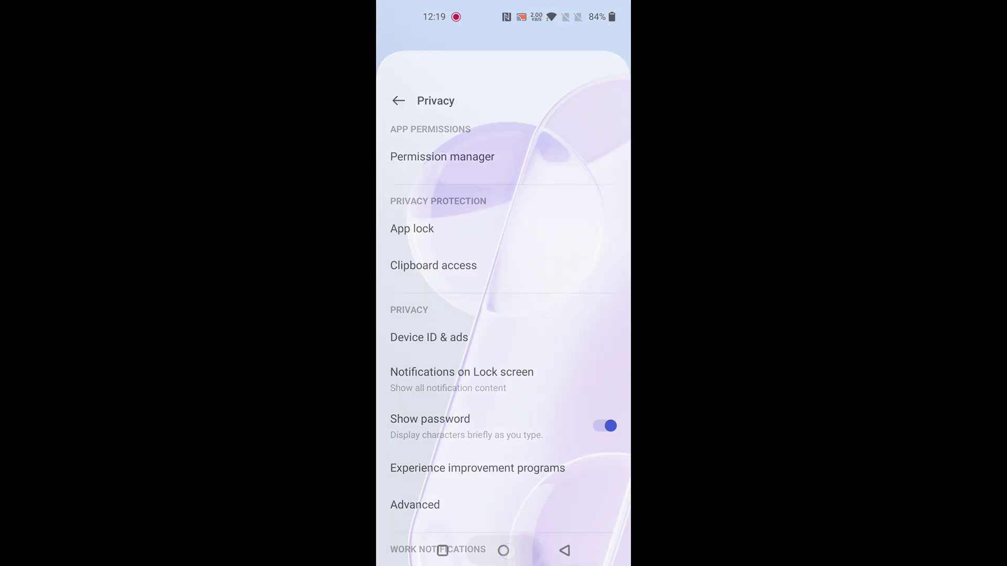